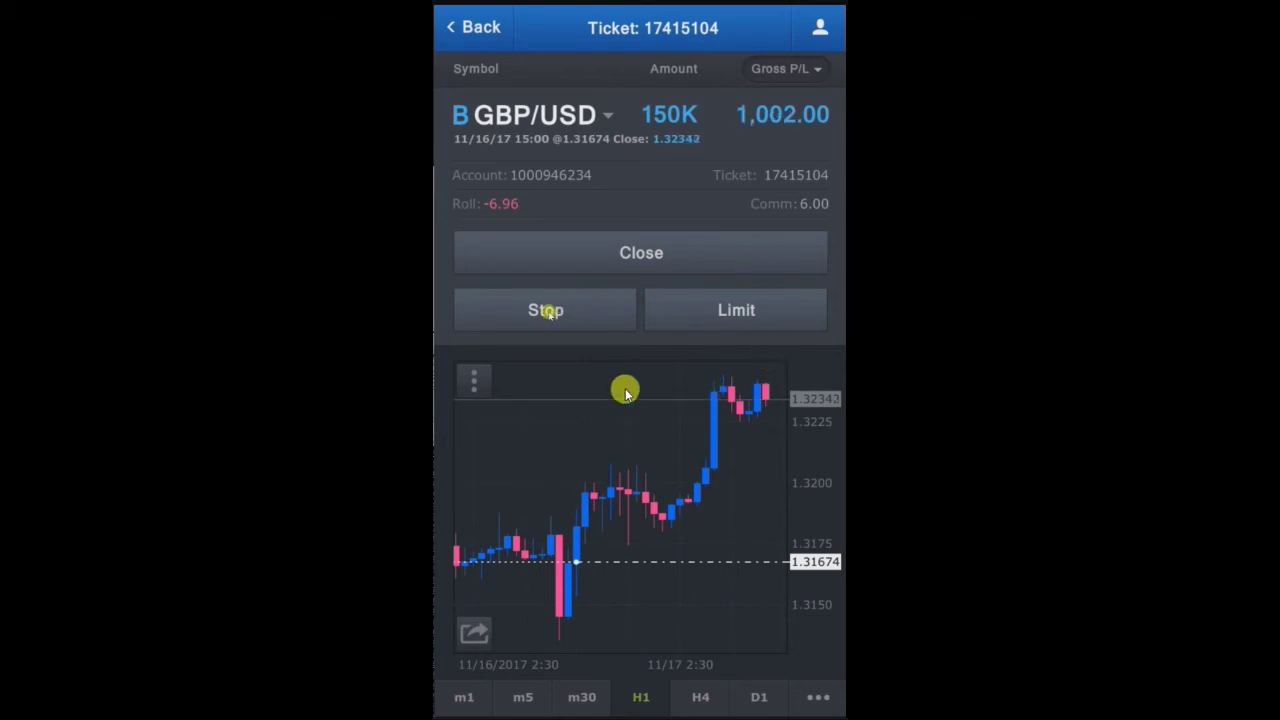
- Submit a stop at 1.31674, the entry price, on the 150K GBP/USD position
click(546, 310)
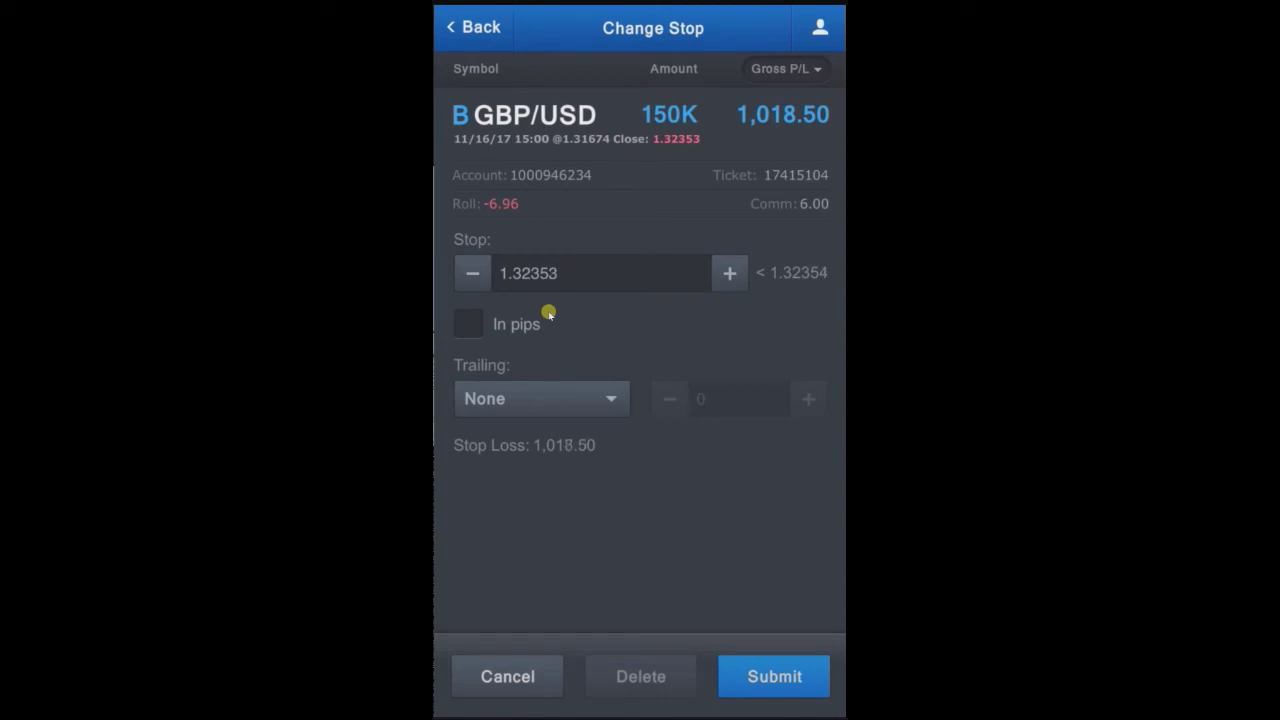
click(549, 312)
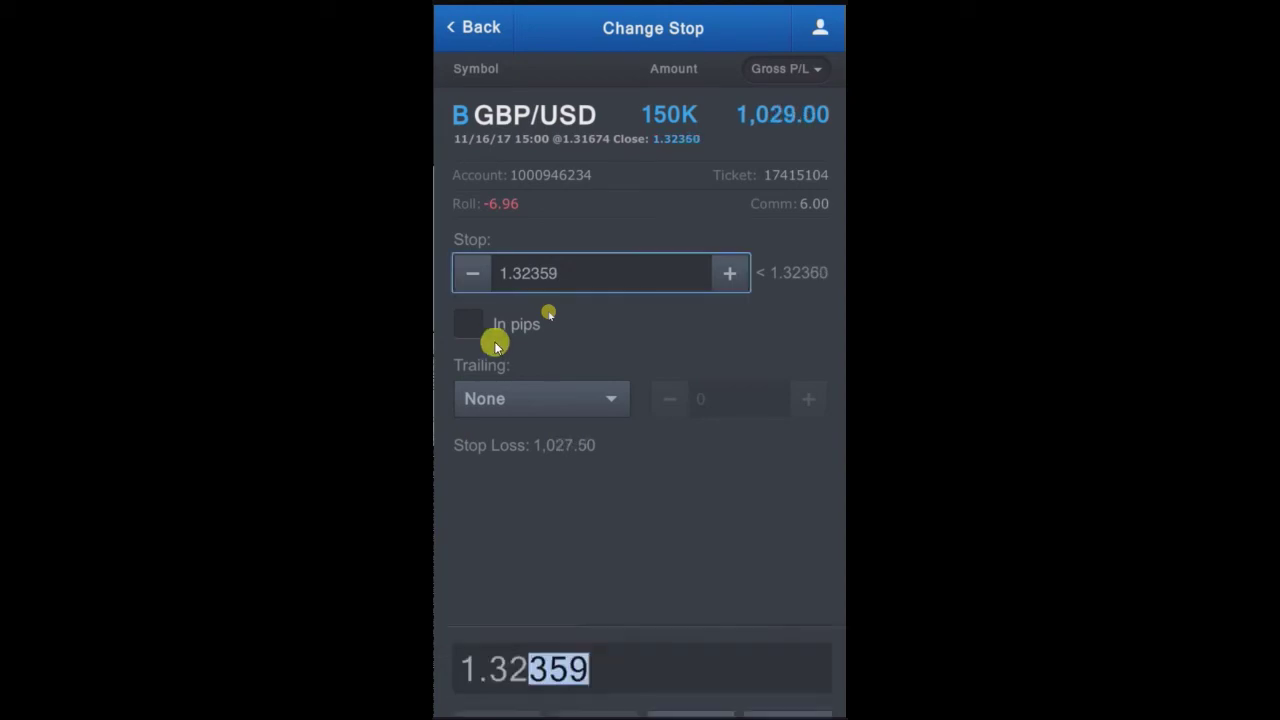
key(BackSpace)
key(BackSpace)
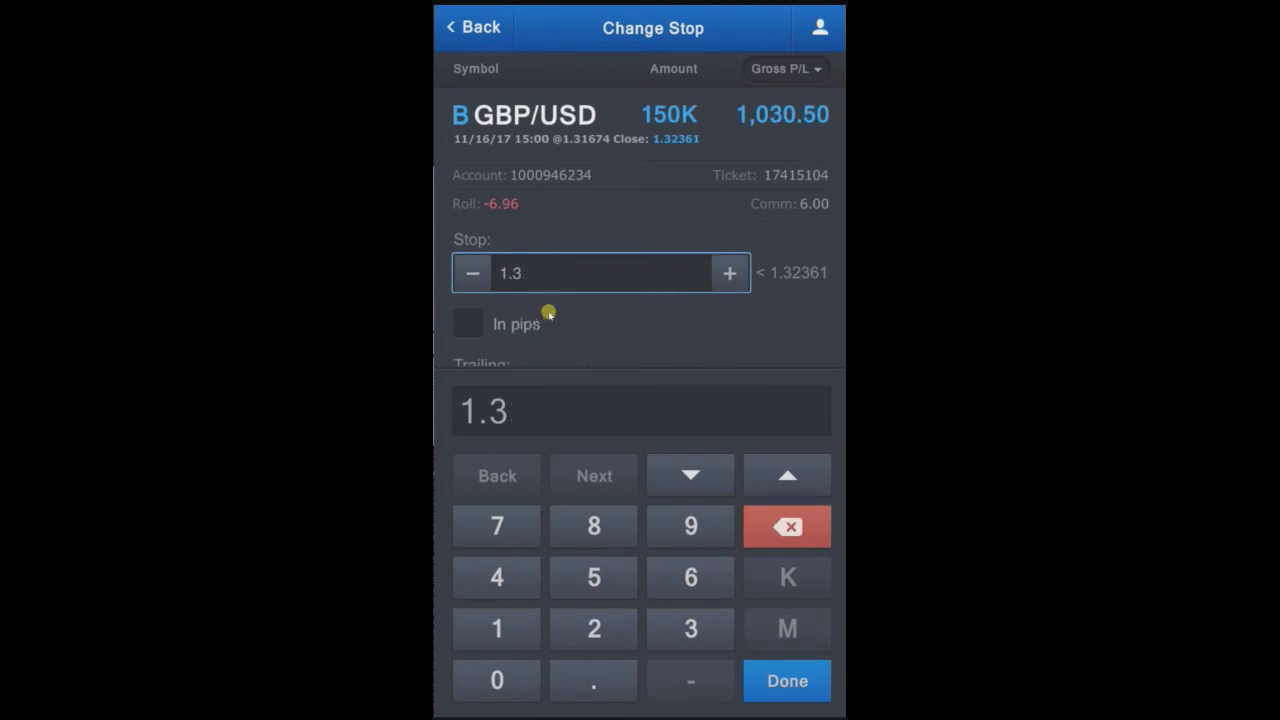
text(1)
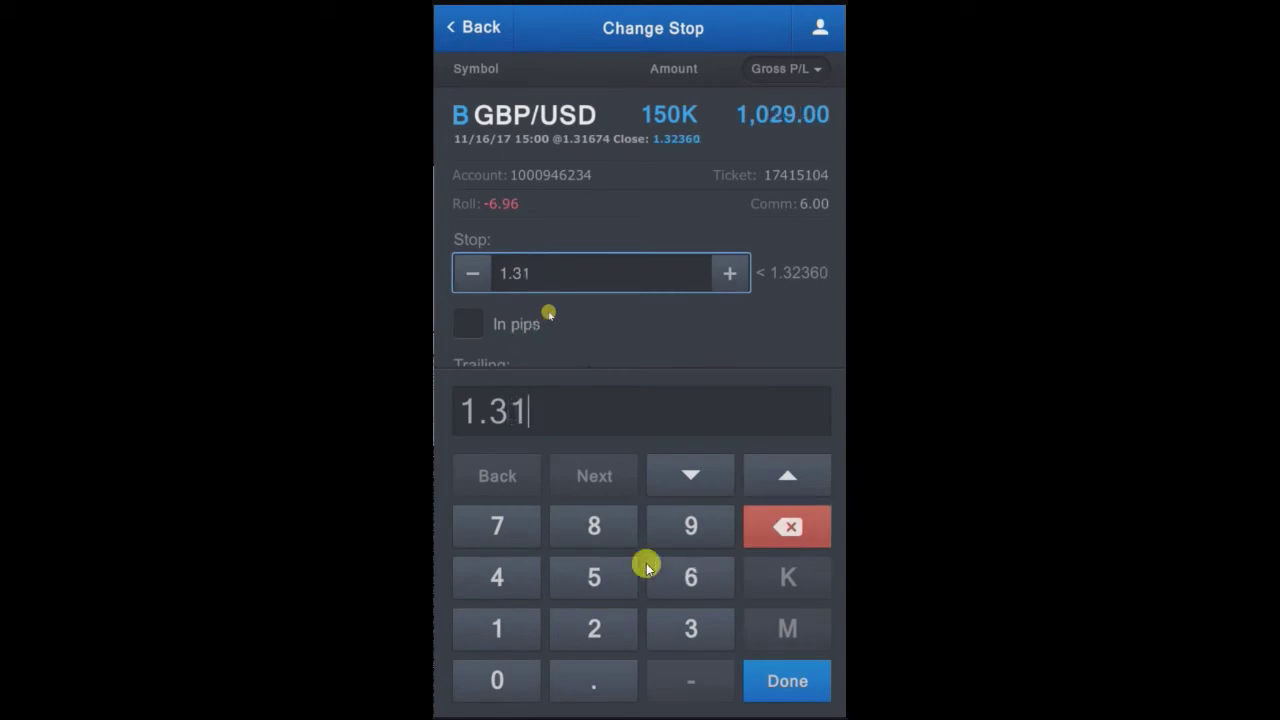
text(674)
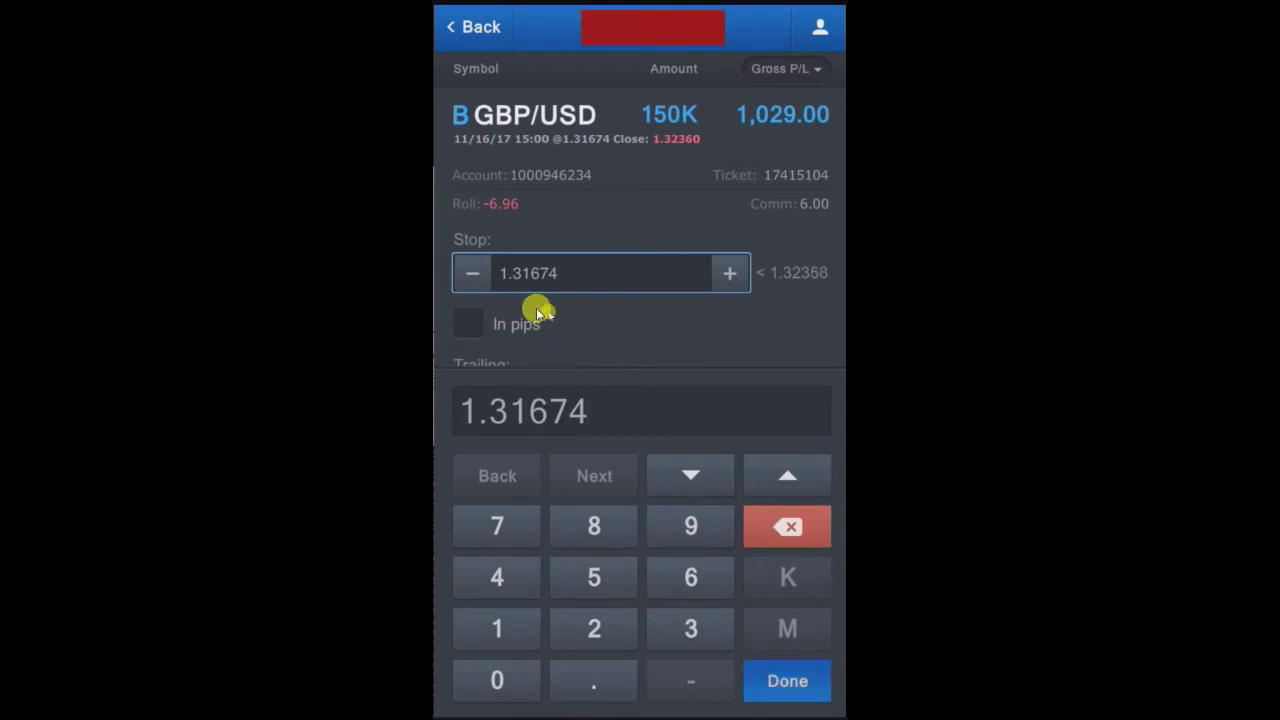
click(549, 314)
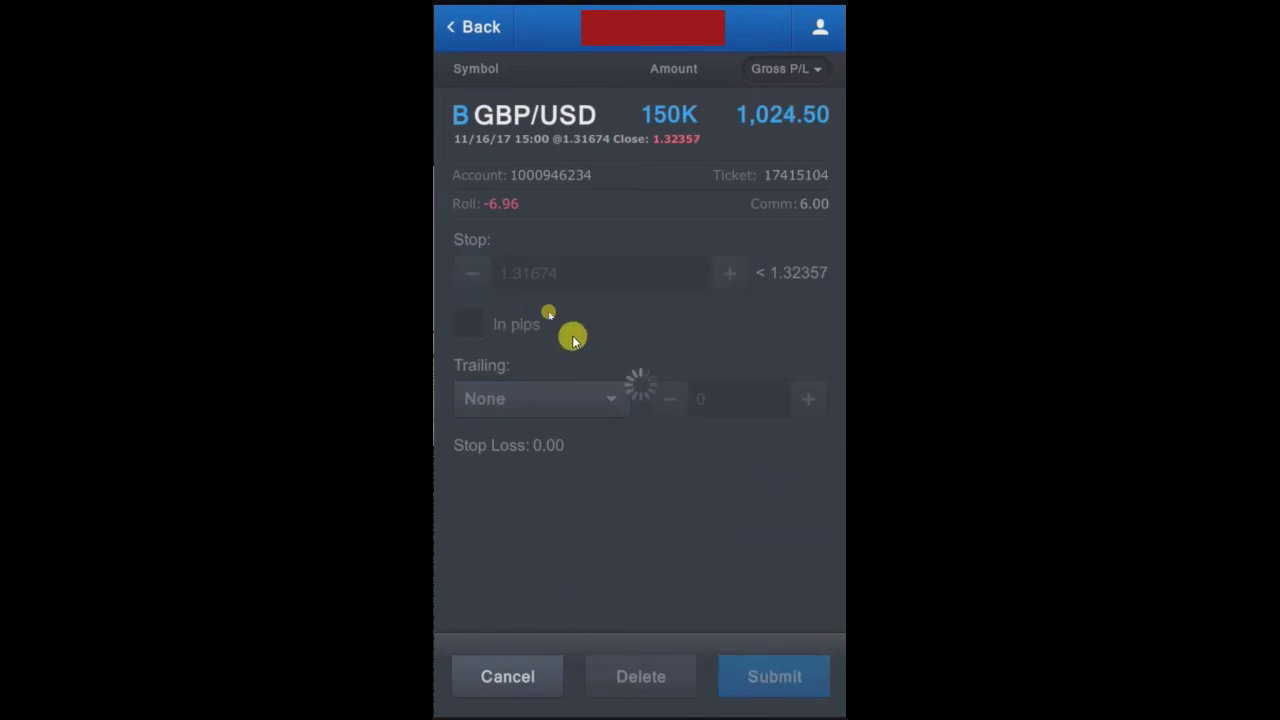
click(766, 673)
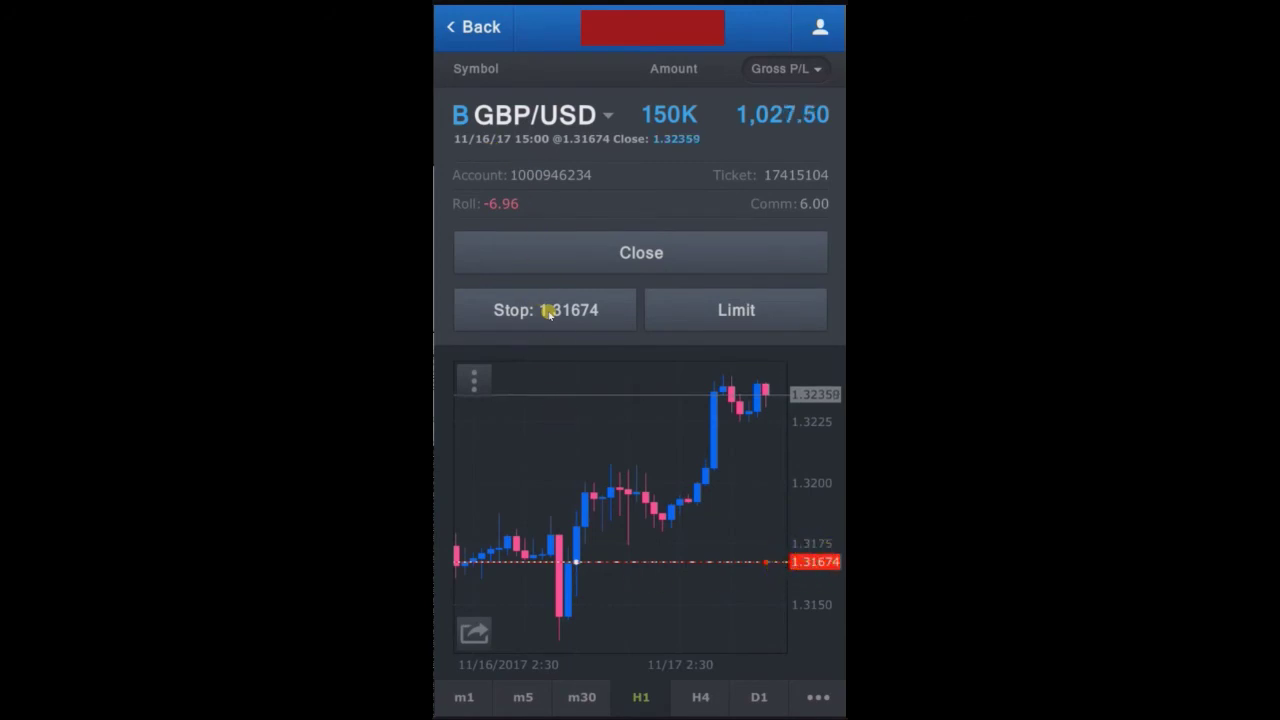
- Submit a limit at 1.32803 on the GBP/USD position, targeting 1,693.50 profit
click(736, 310)
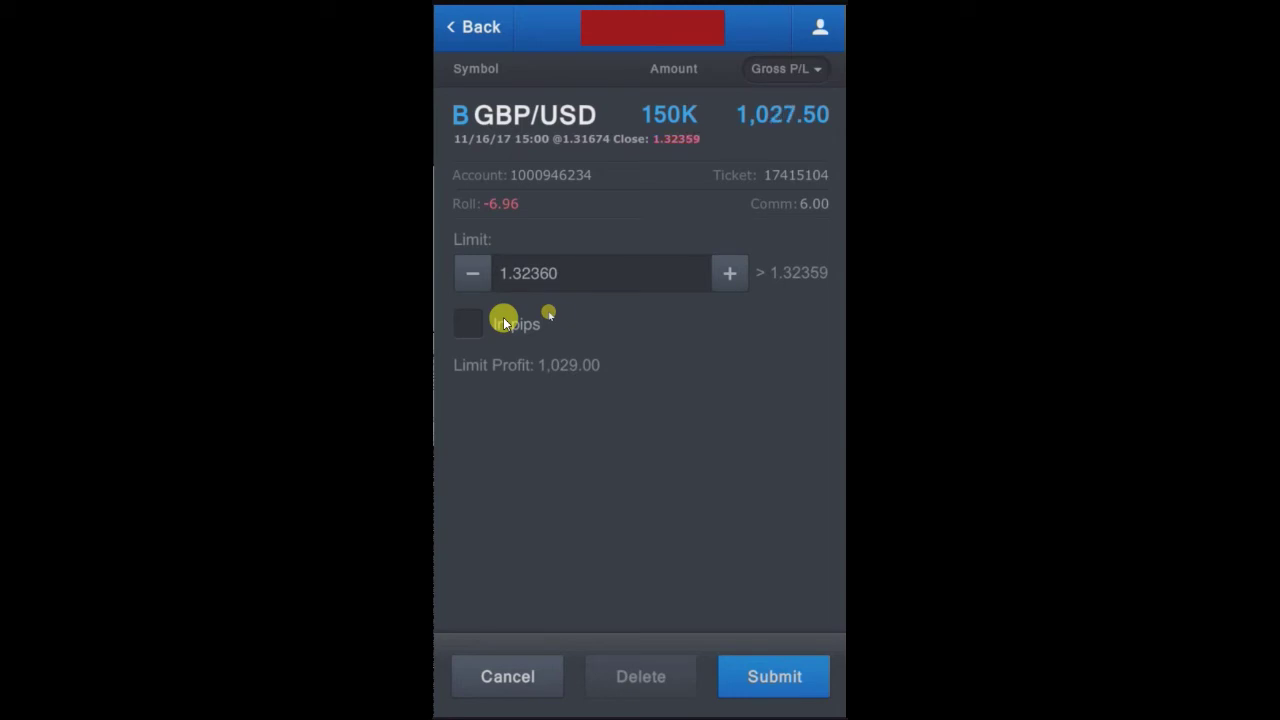
click(507, 290)
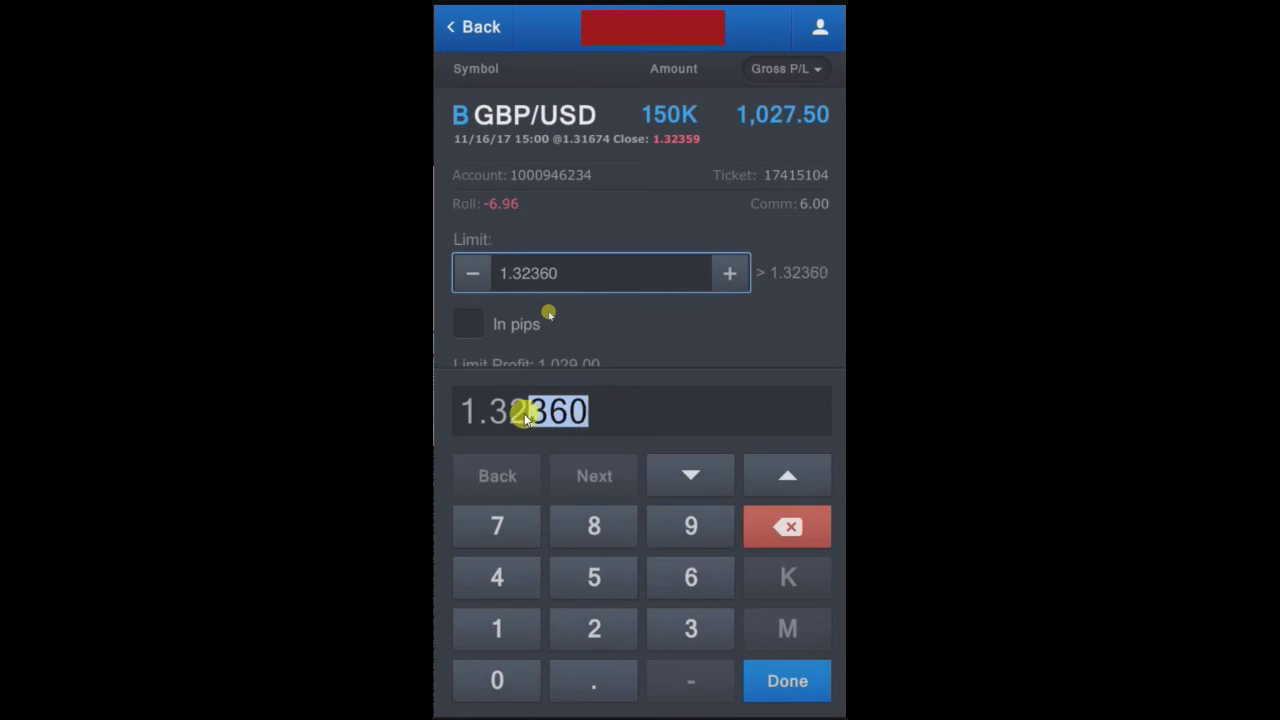
key(BackSpace)
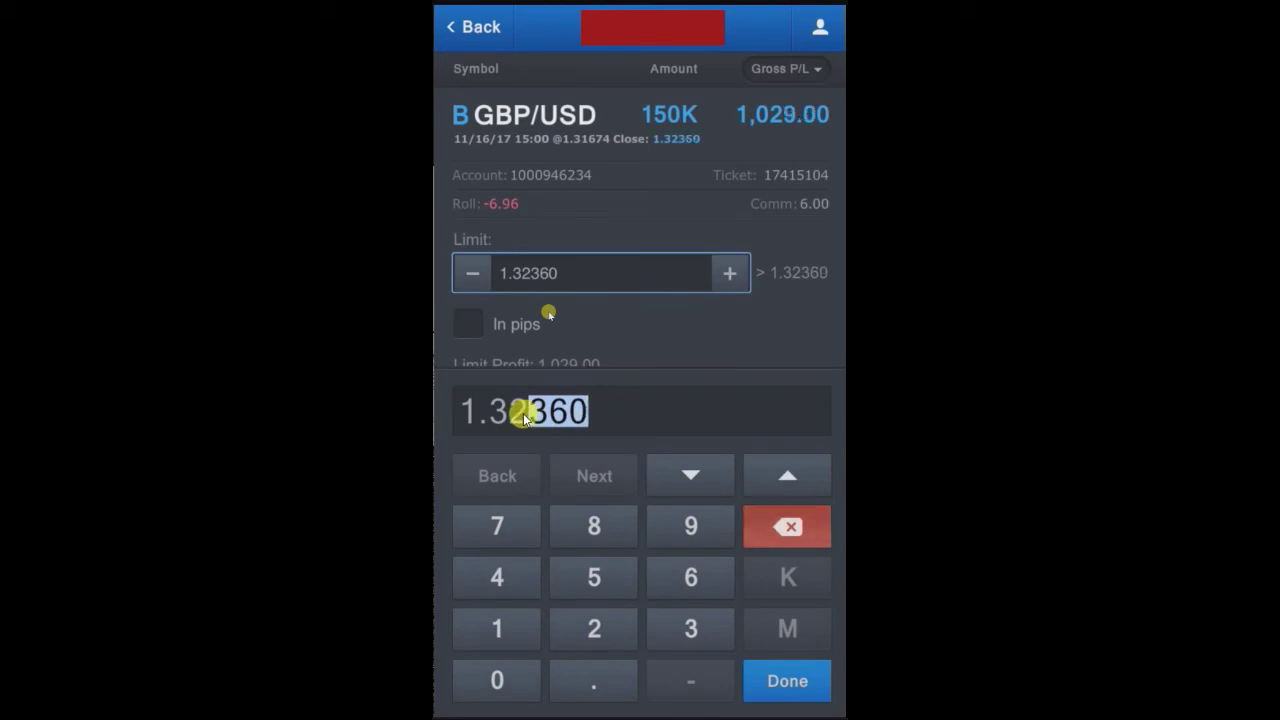
text(801)
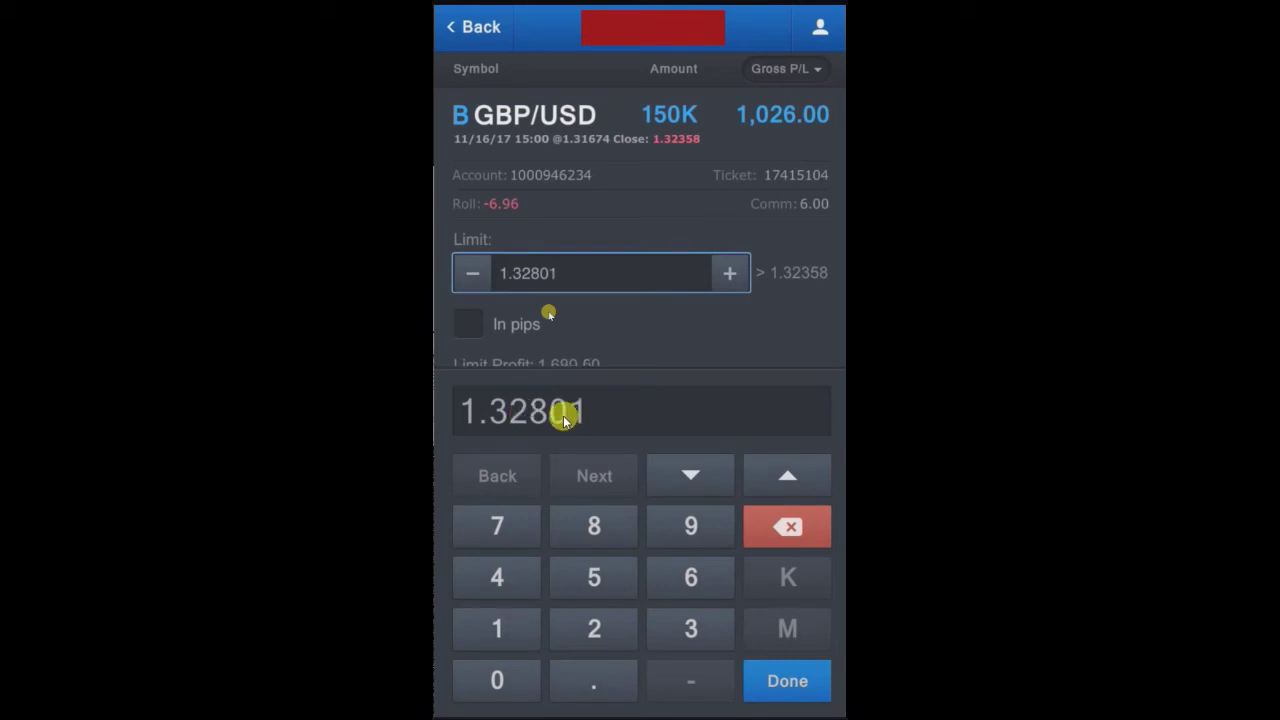
key(Return)
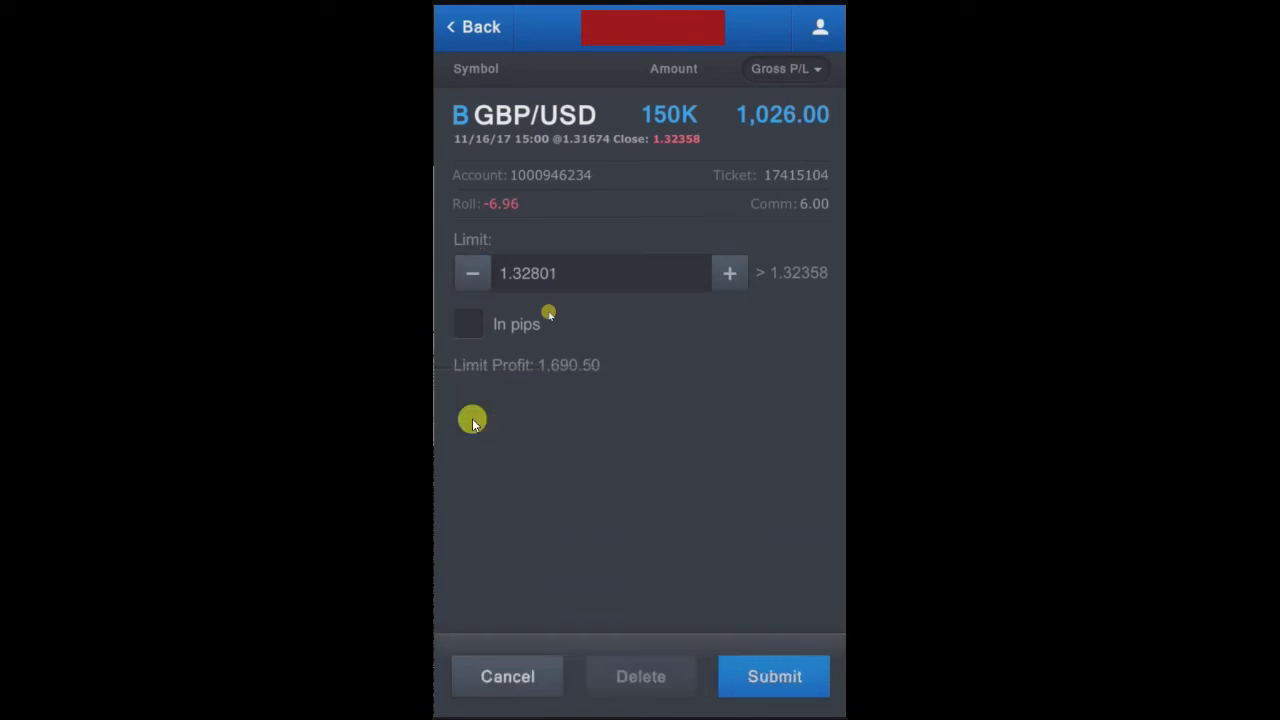
click(549, 313)
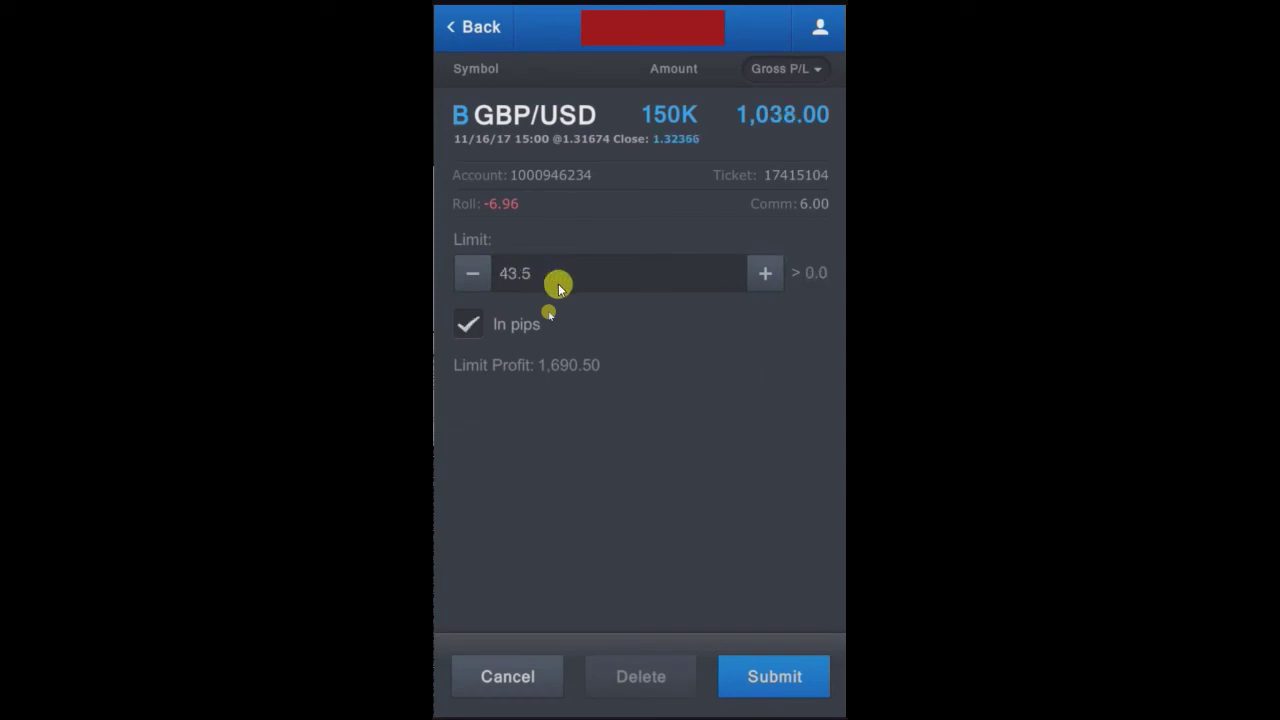
click(474, 320)
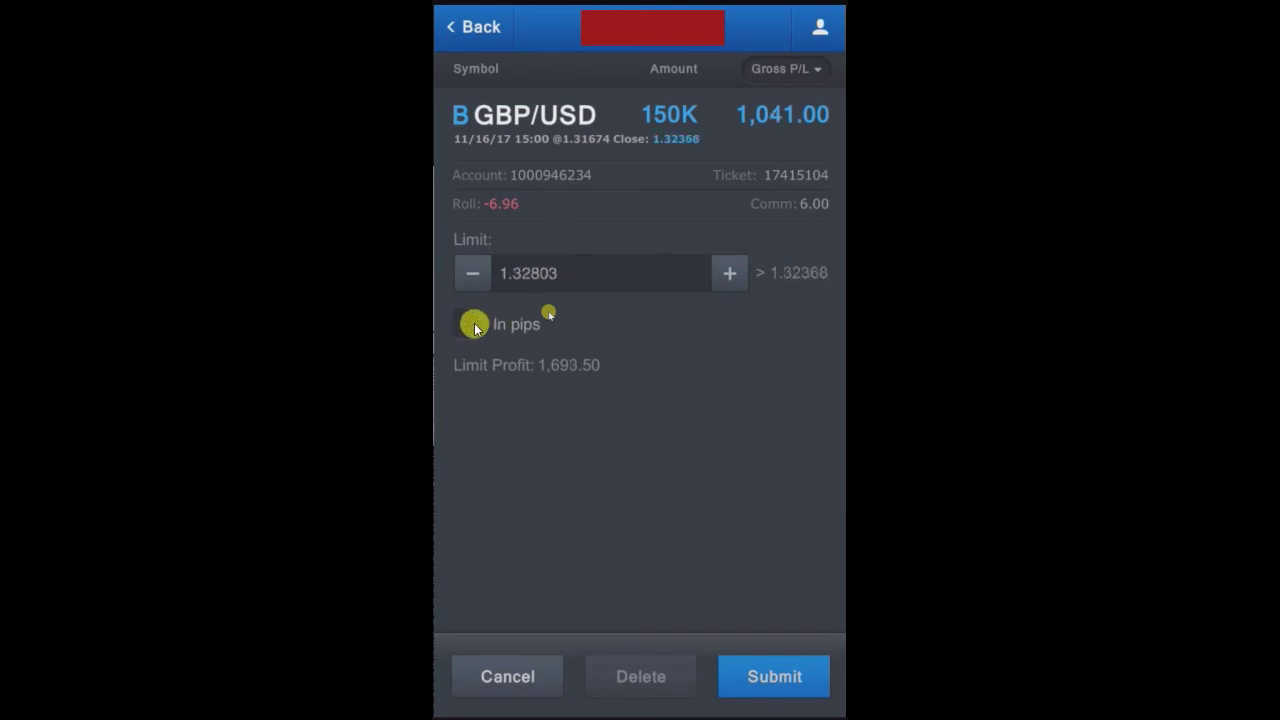
click(549, 313)
click(549, 313)
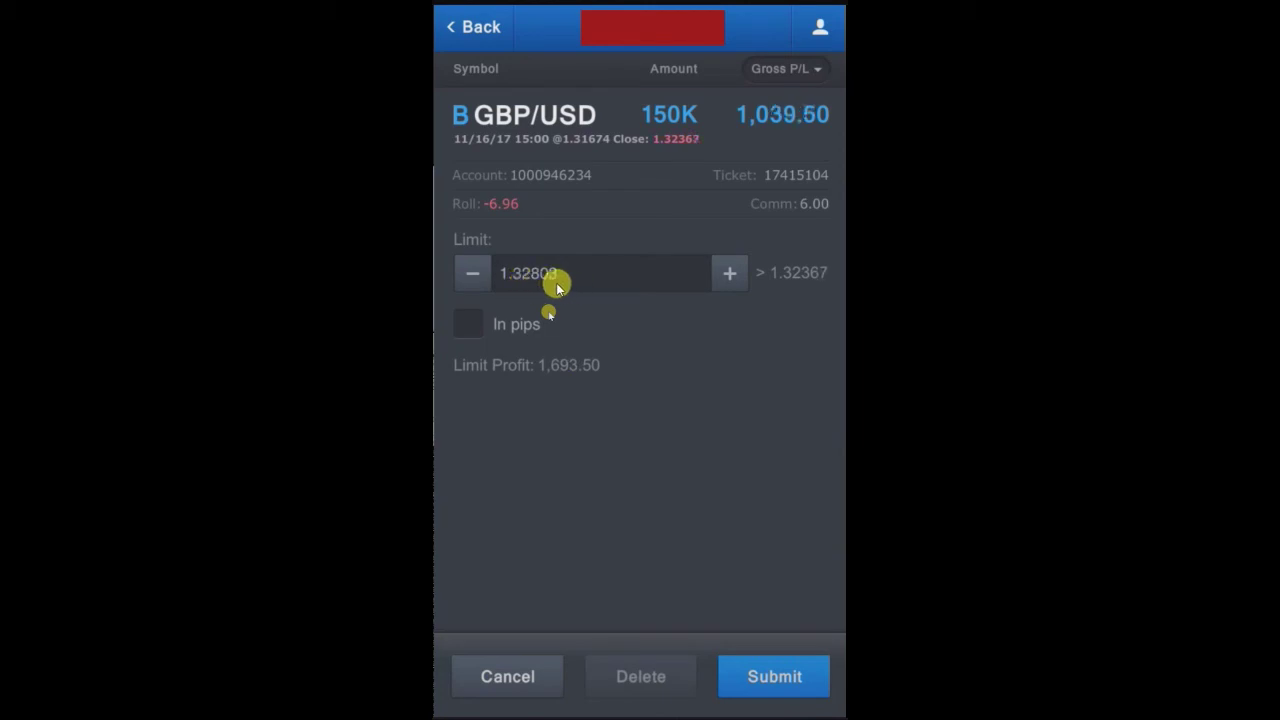
click(786, 690)
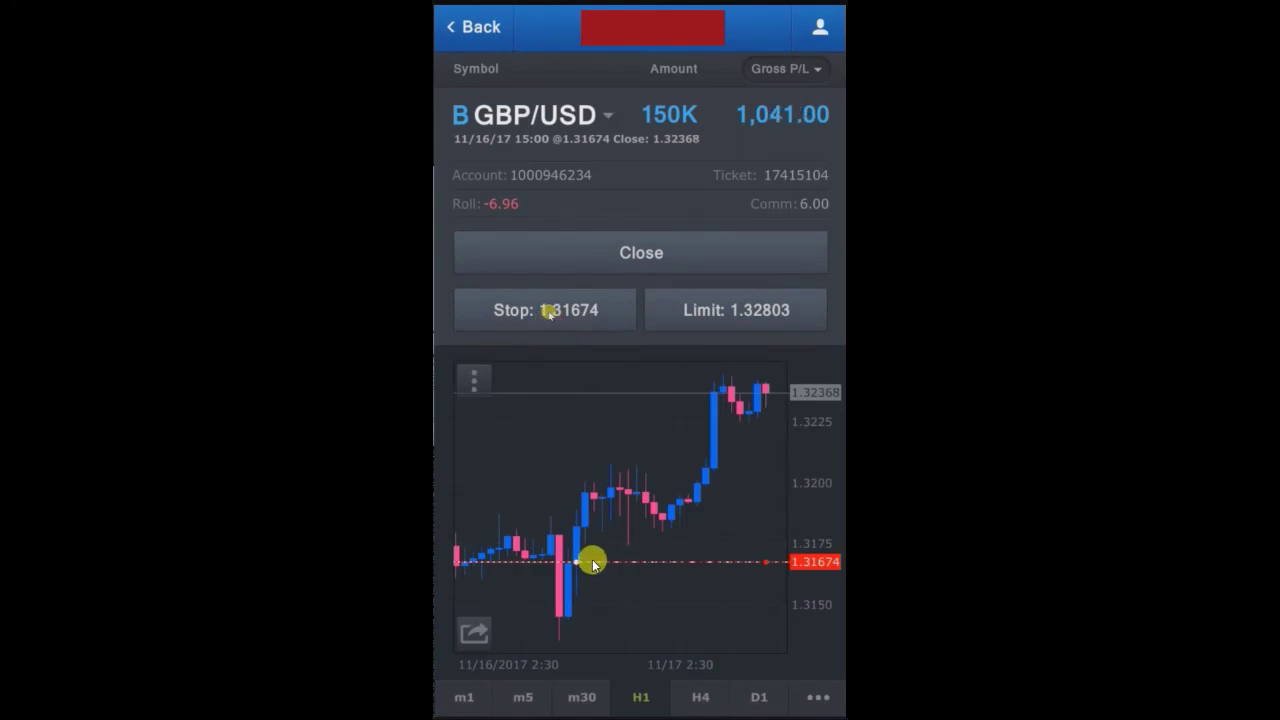
- Nudge the hourly chart back in time and dismiss the chart options panel
drag(583, 563, 591, 565)
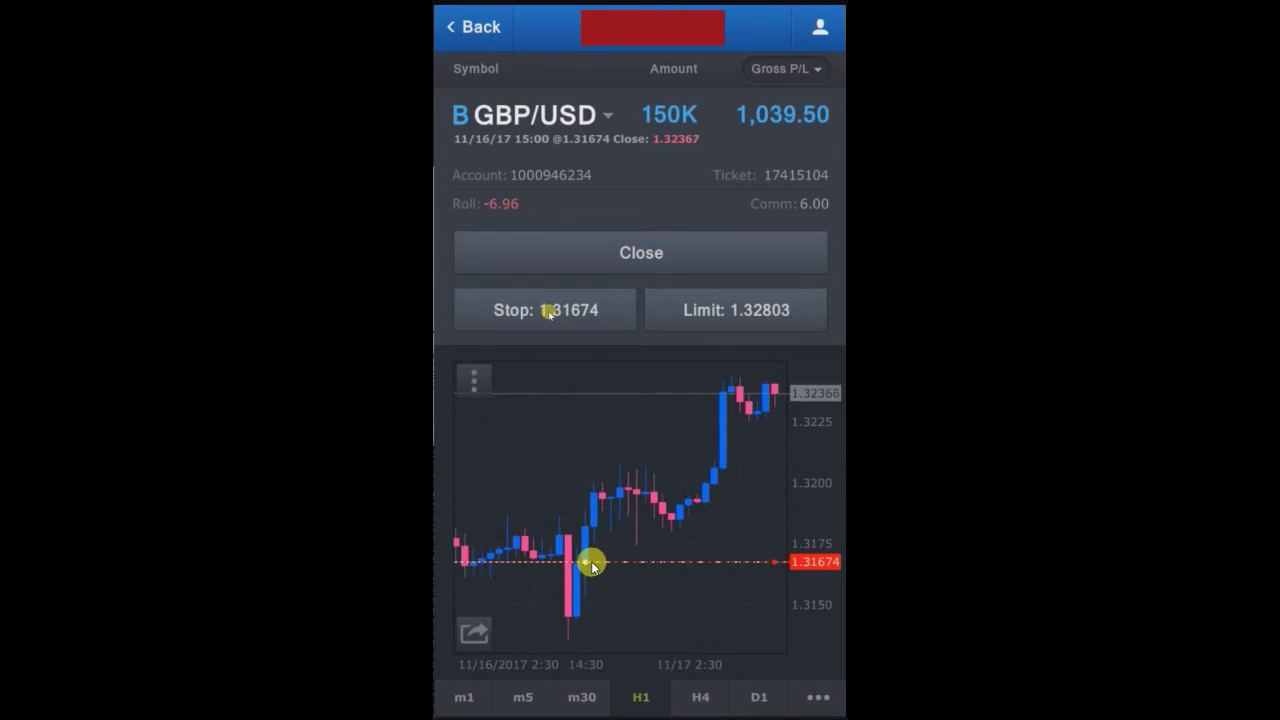
click(646, 401)
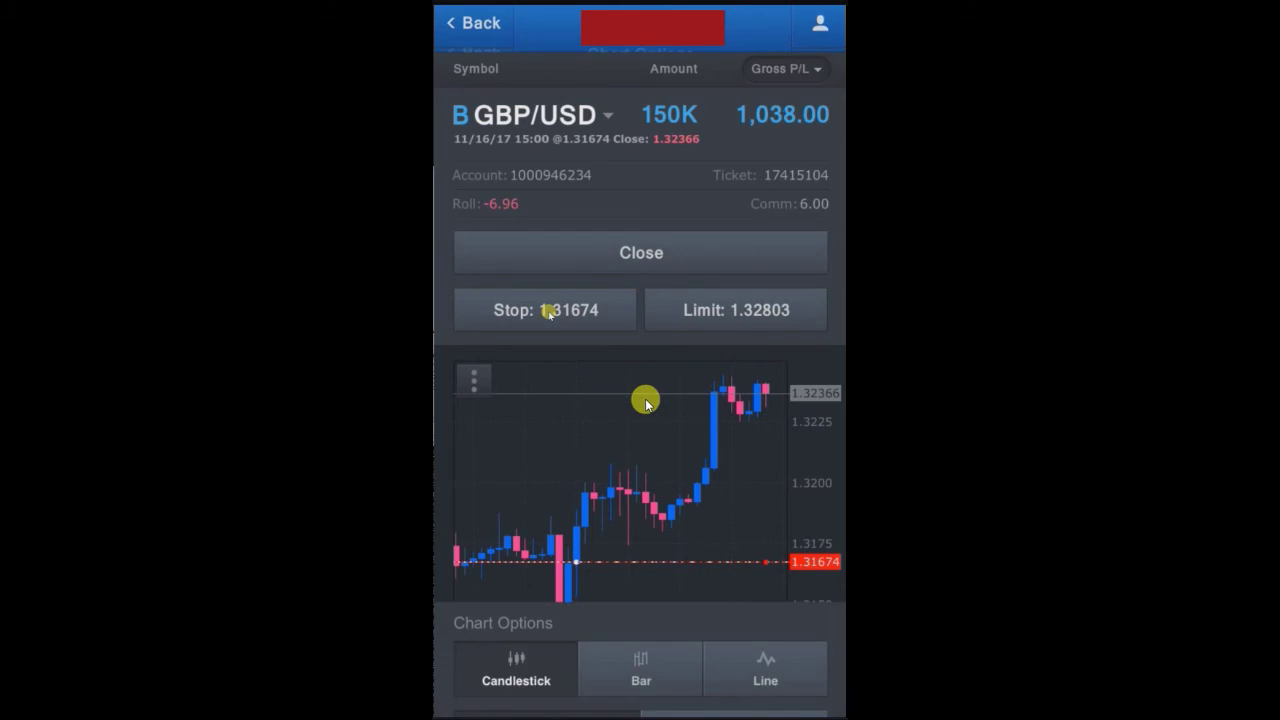
click(646, 401)
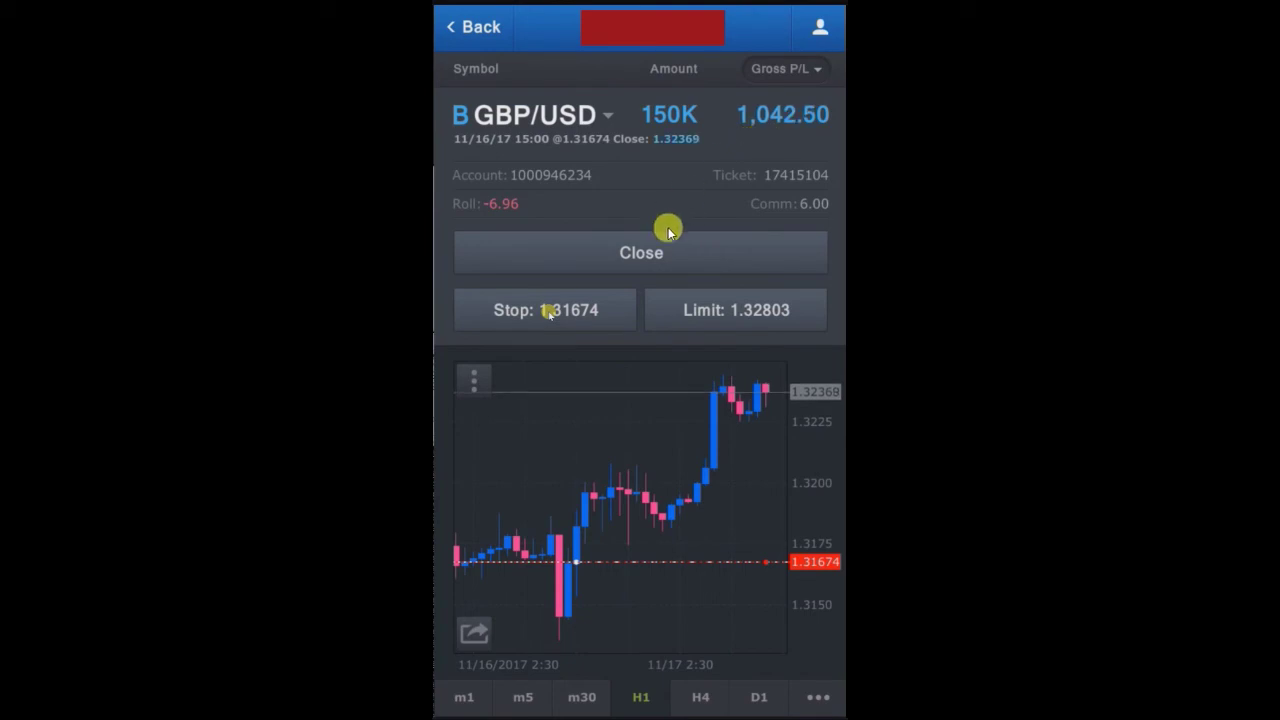
- Submit an At Market GTC order closing 75K of the 150K GBP/USD position
click(548, 311)
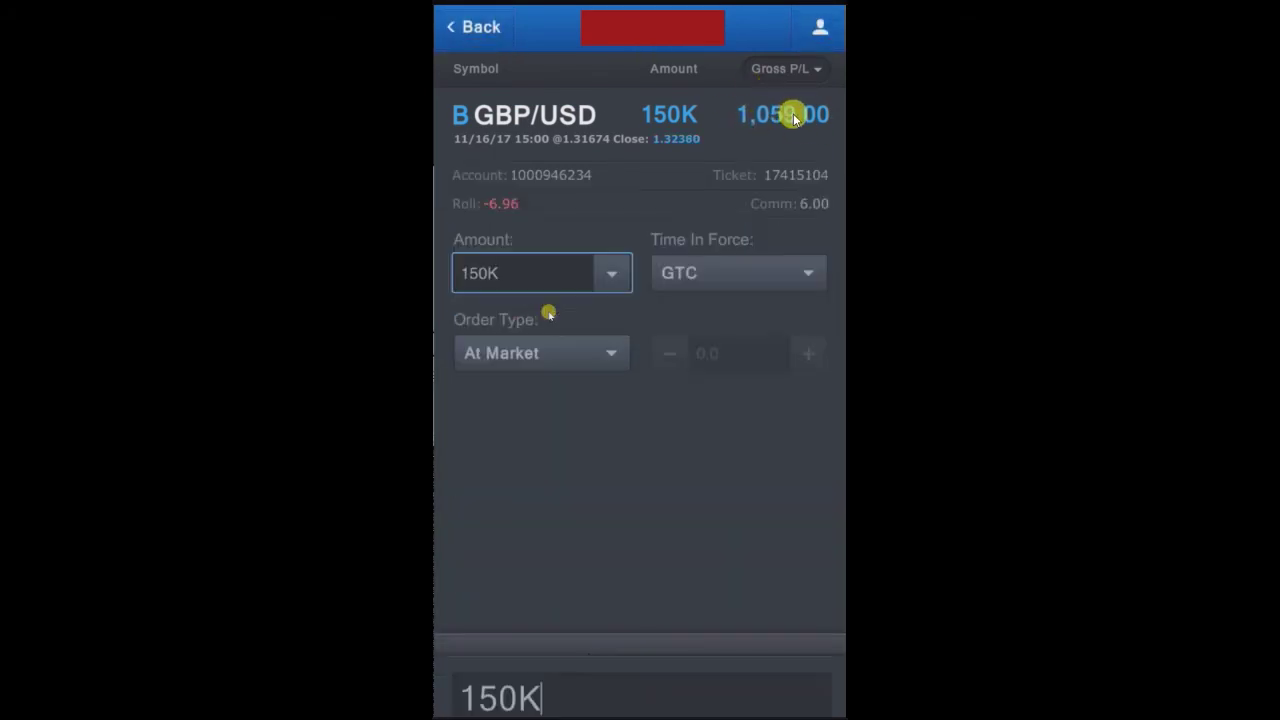
key(BackSpace)
key(BackSpace)
key(BackSpace)
key(BackSpace)
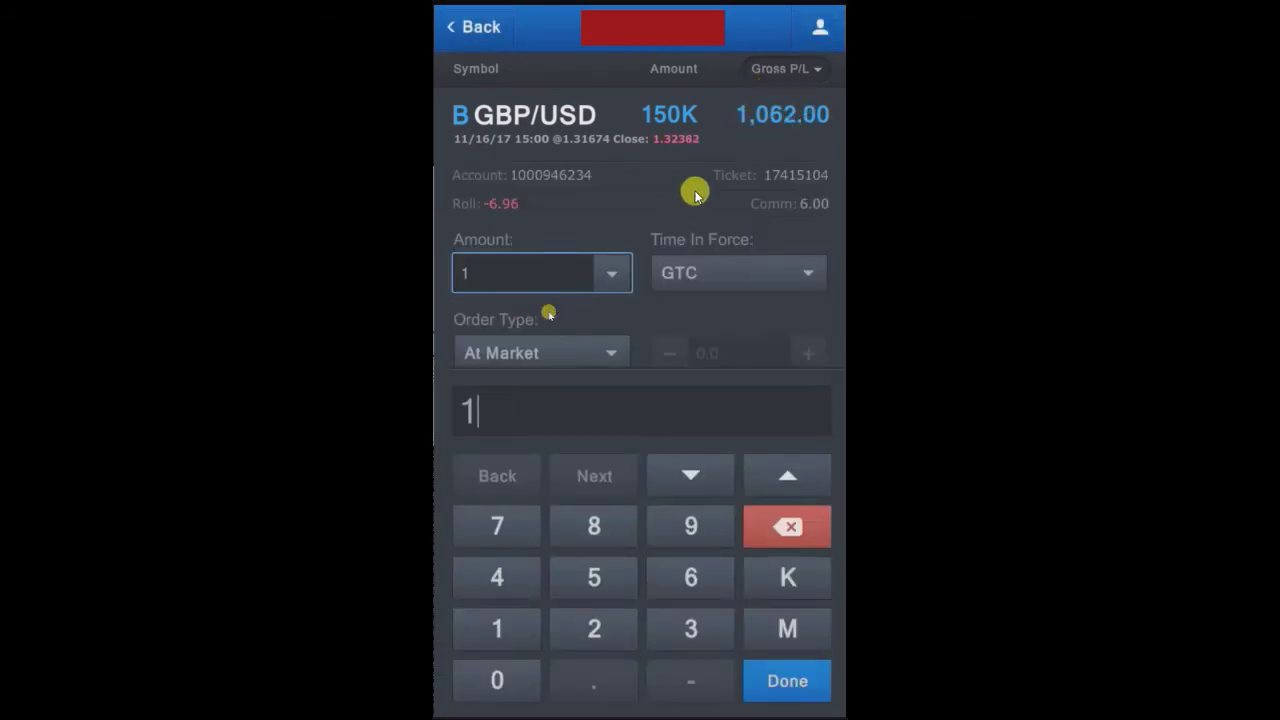
text(75)
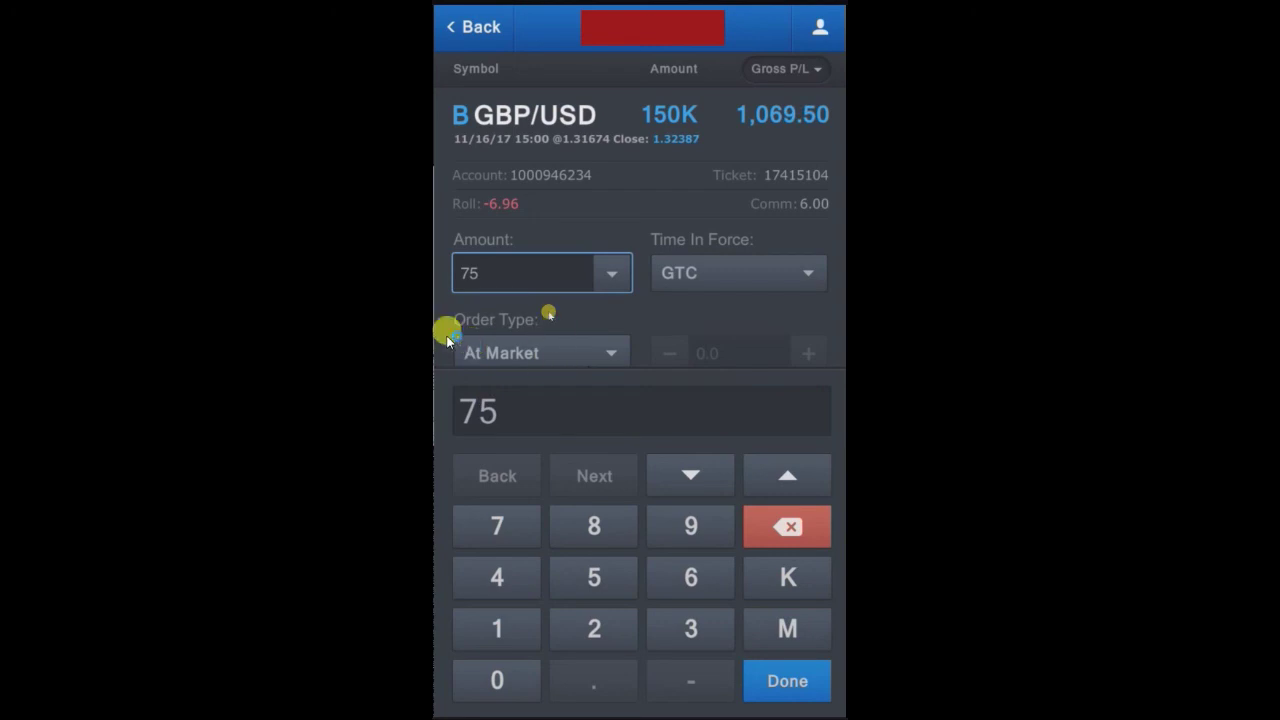
click(516, 355)
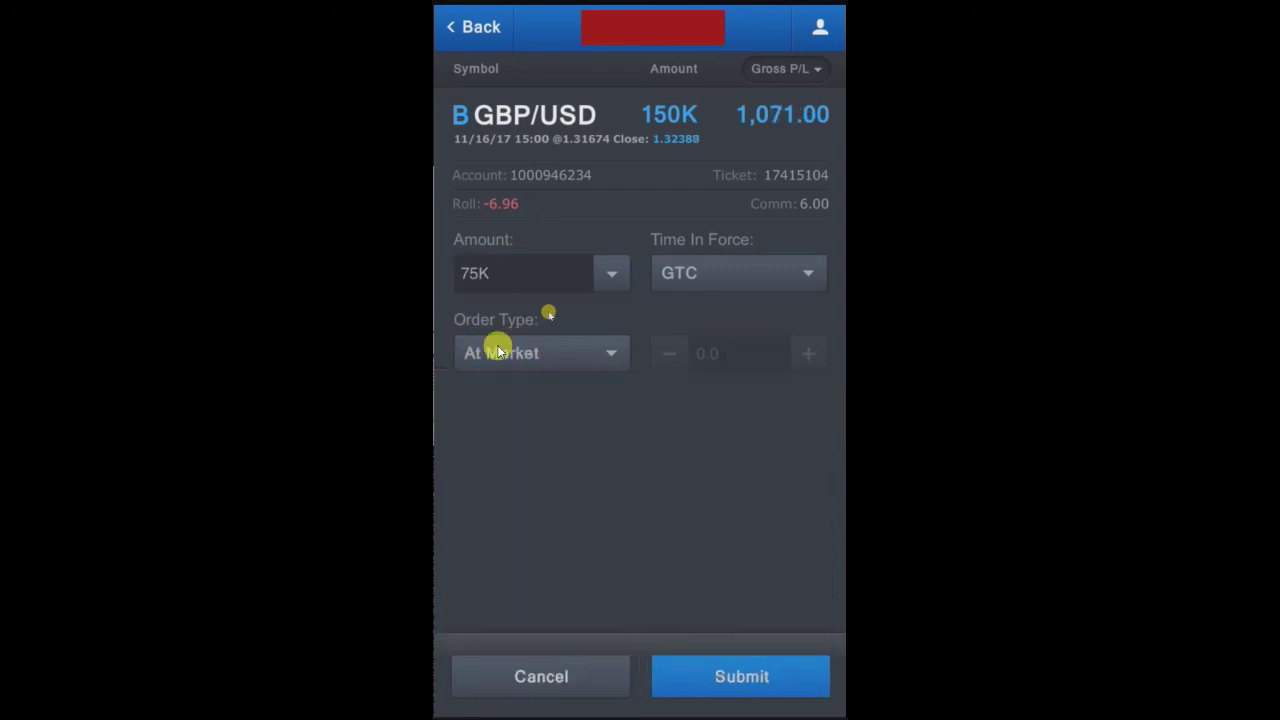
click(518, 343)
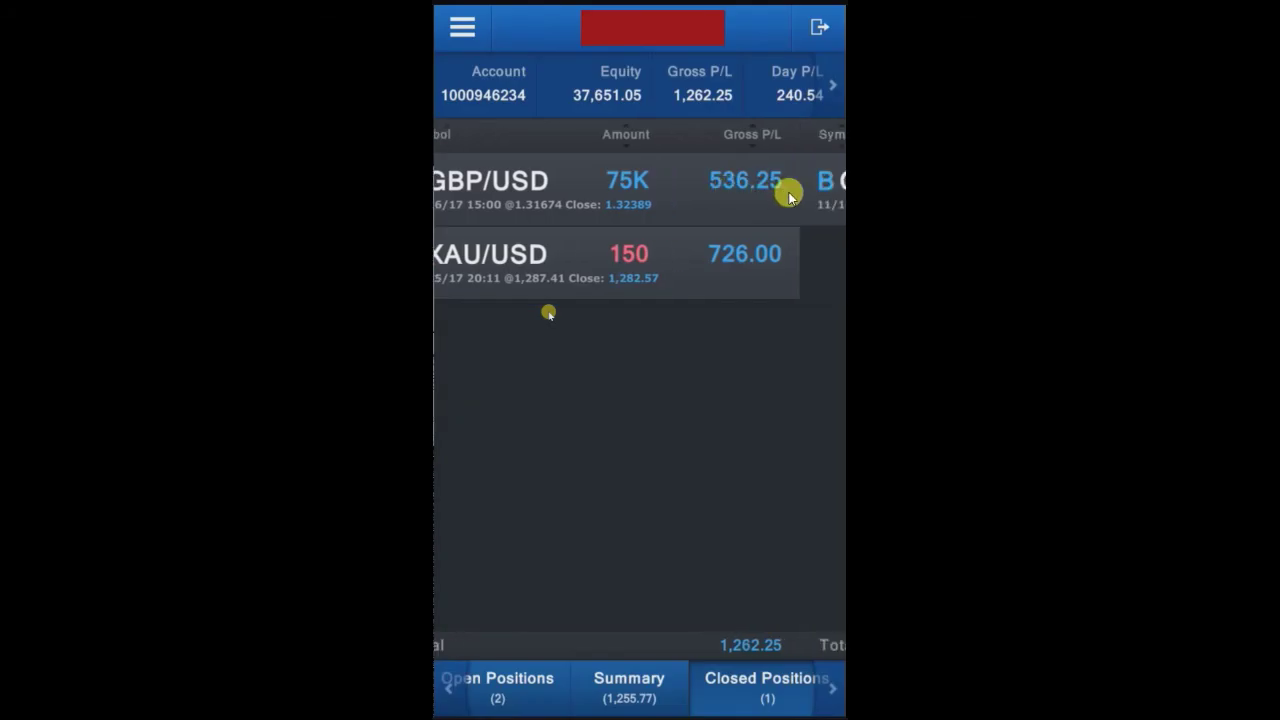
- Inspect the closed 75K GBP/USD trade, executed at 1.32389 for 536.25 gross P/L
drag(788, 196, 629, 263)
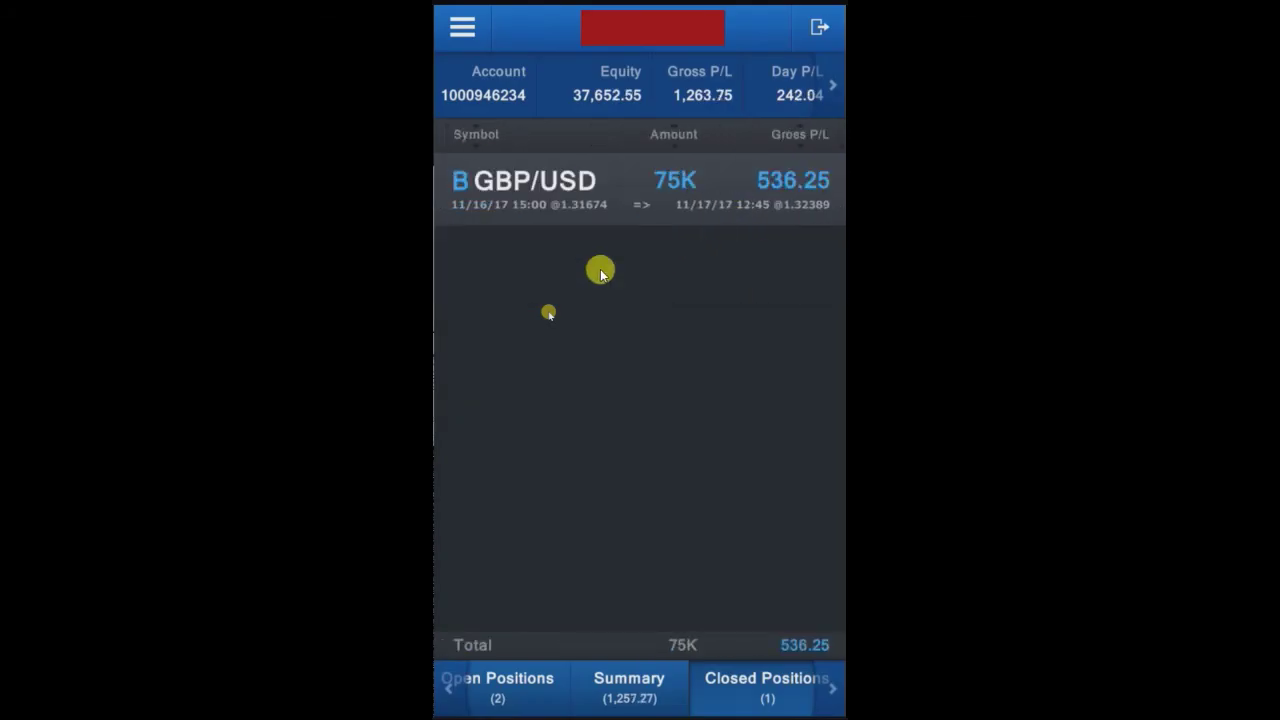
click(600, 195)
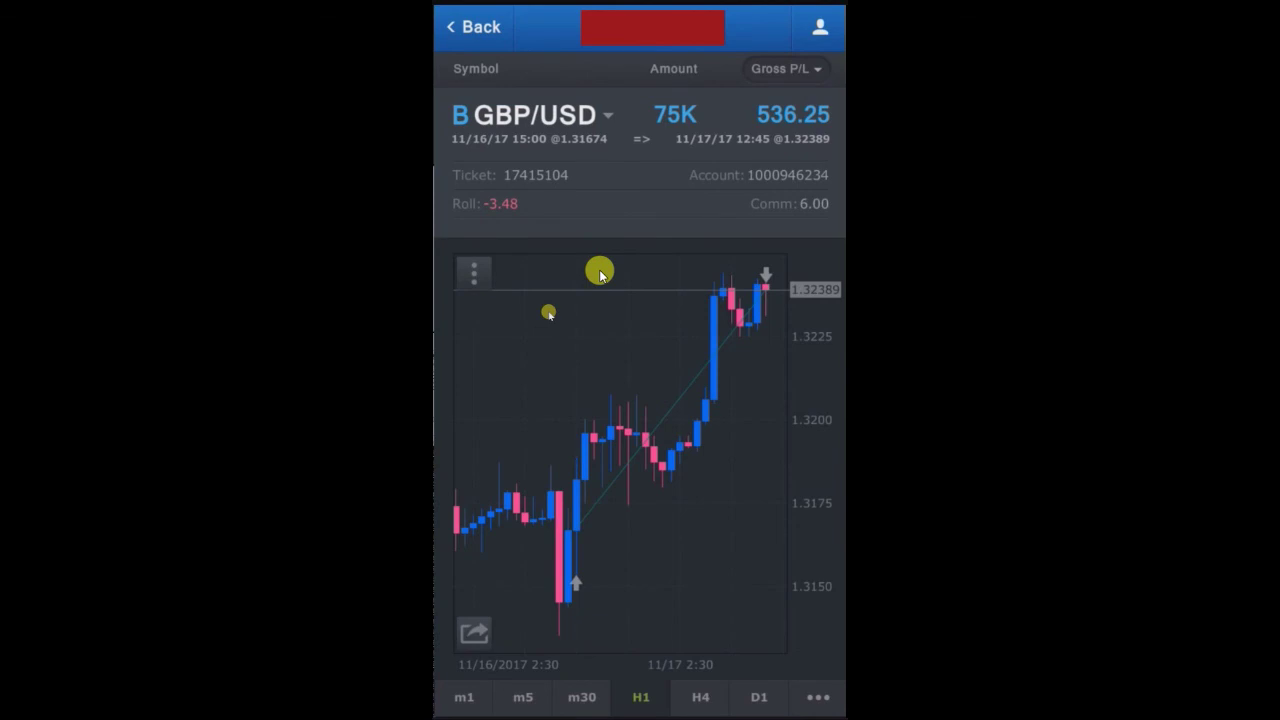
click(784, 121)
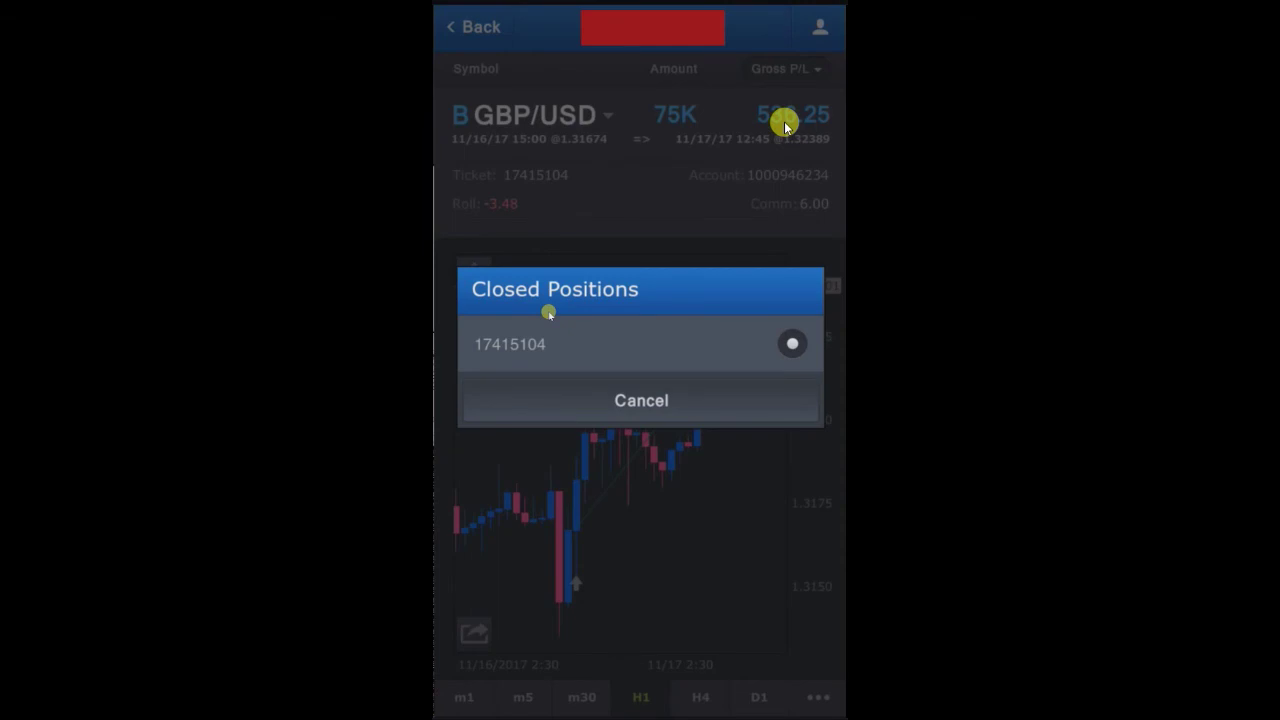
click(784, 121)
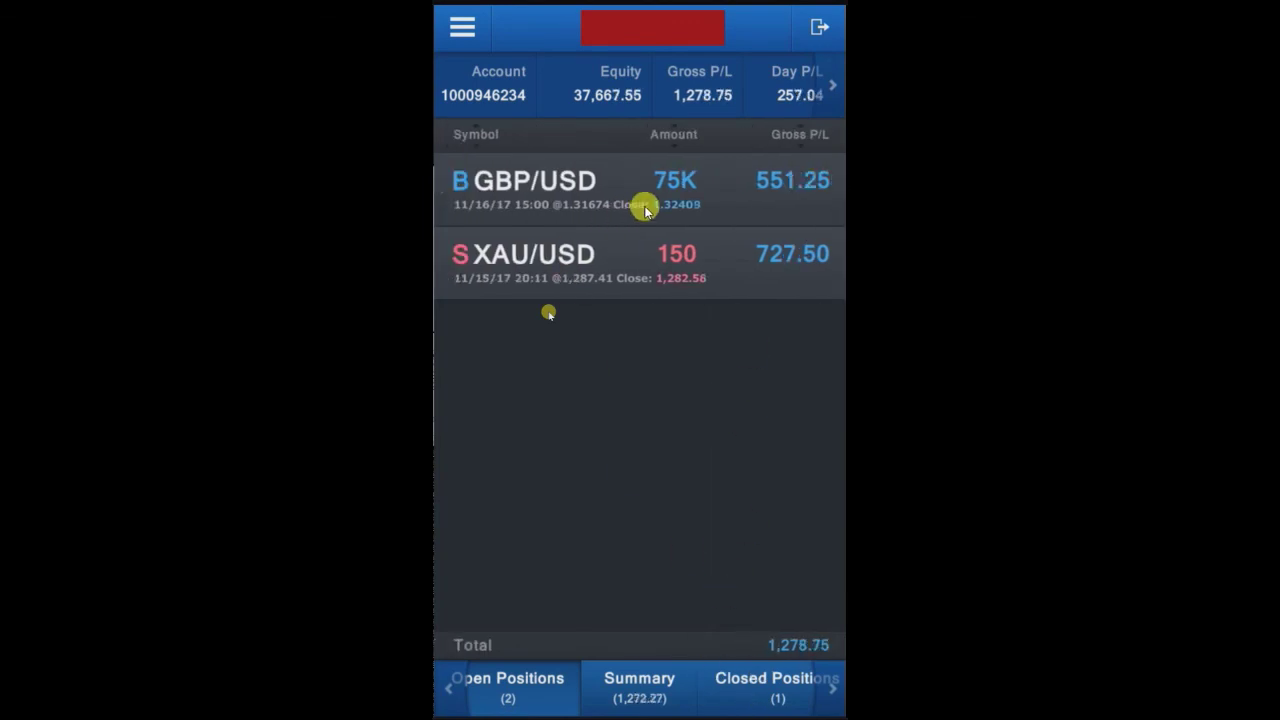
- Check the remaining 75K GBP/USD position's limit, then reopen it from Open Positions
click(645, 208)
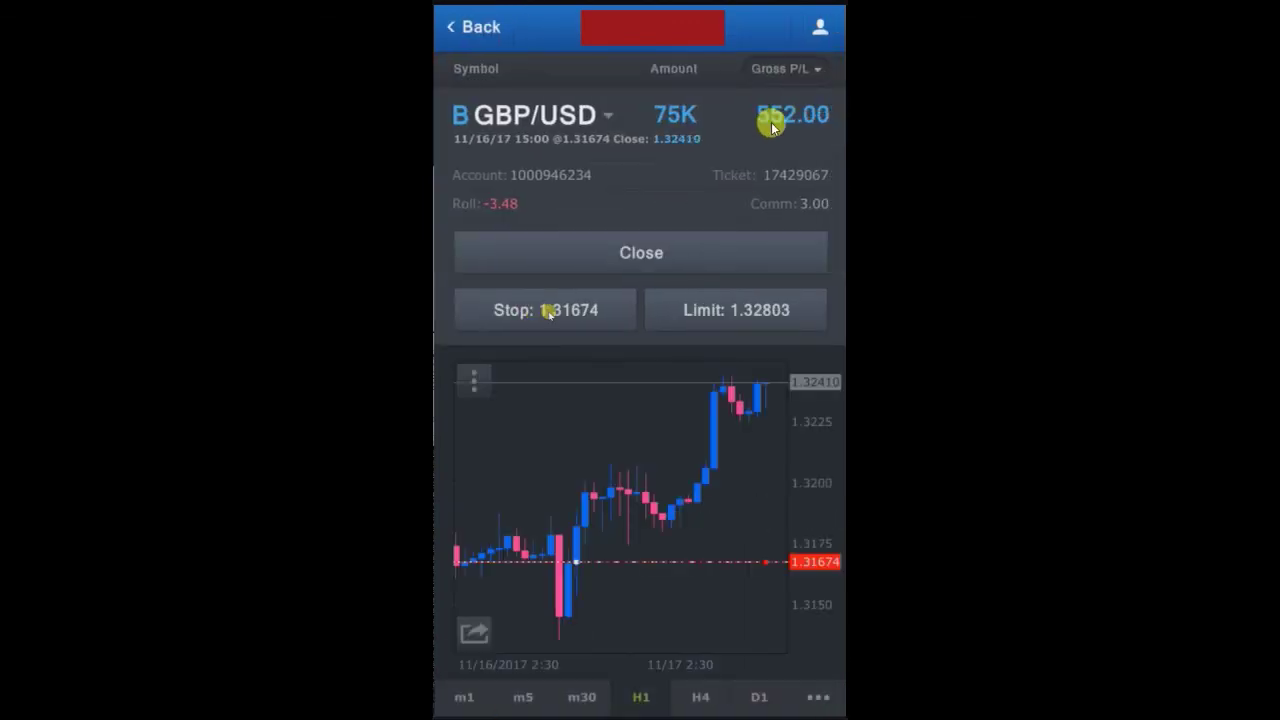
click(736, 310)
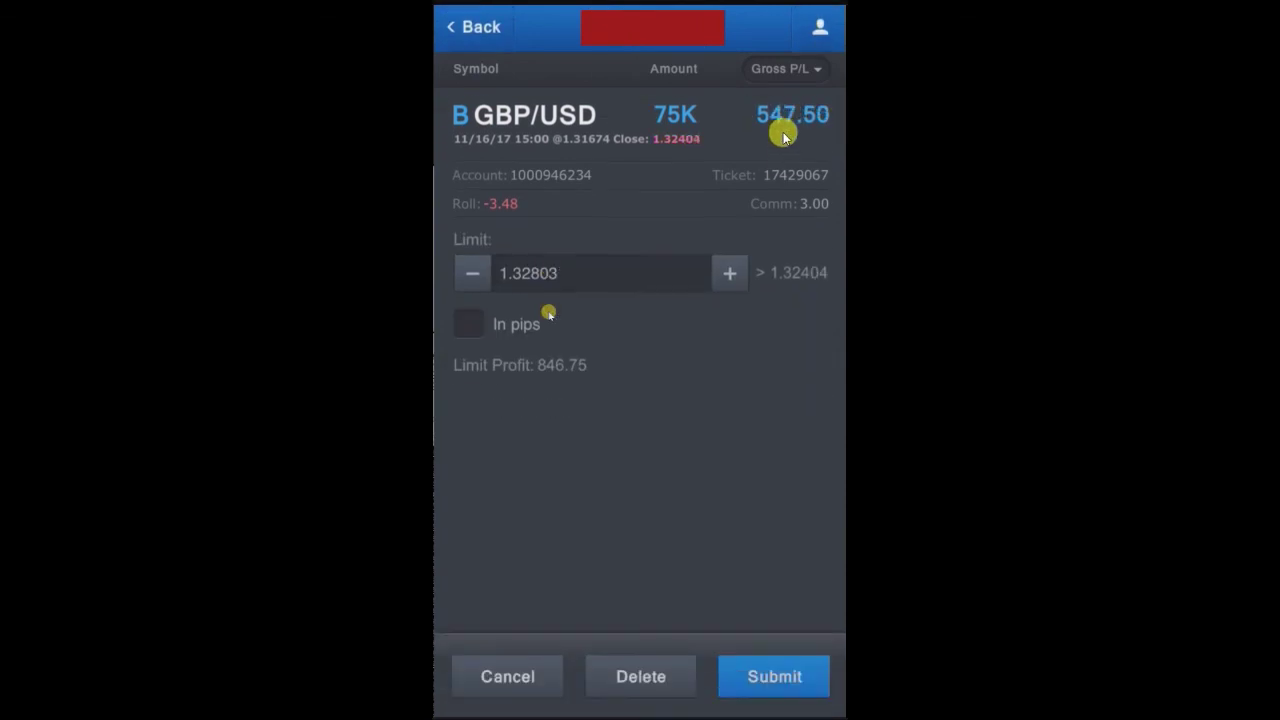
key(Escape)
key(Escape)
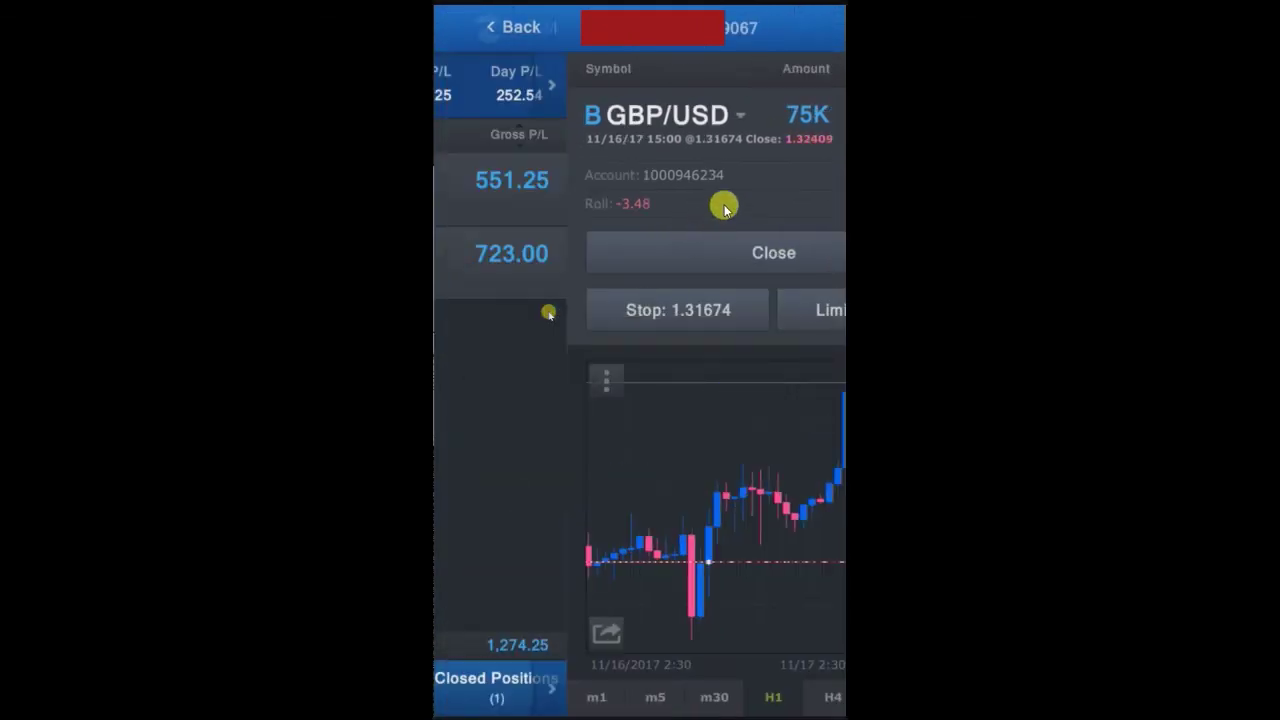
drag(724, 207, 706, 220)
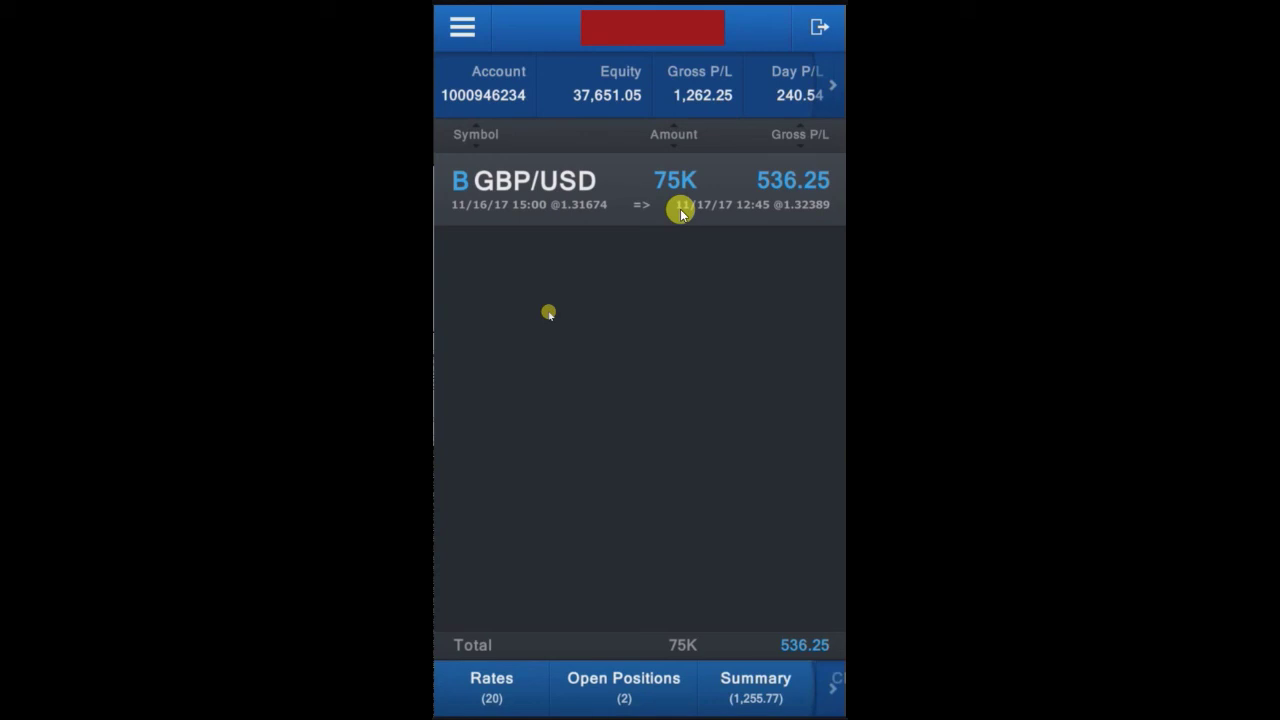
drag(680, 213, 751, 380)
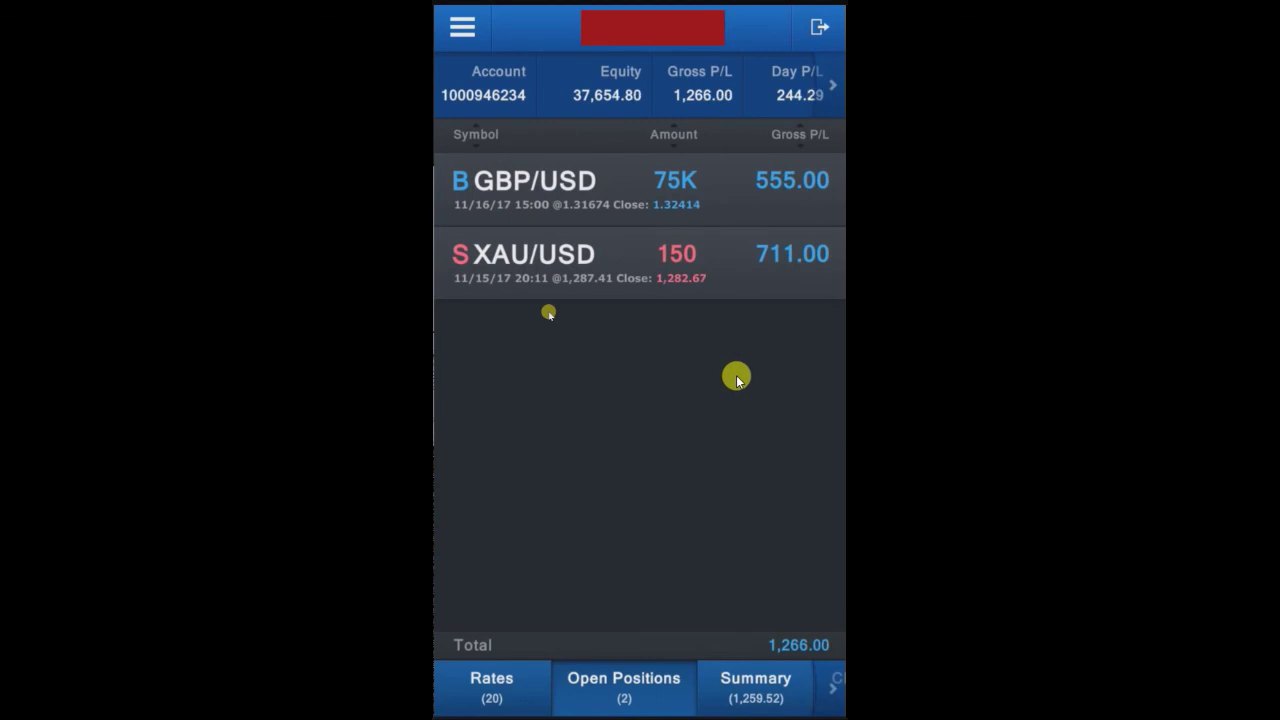
click(736, 376)
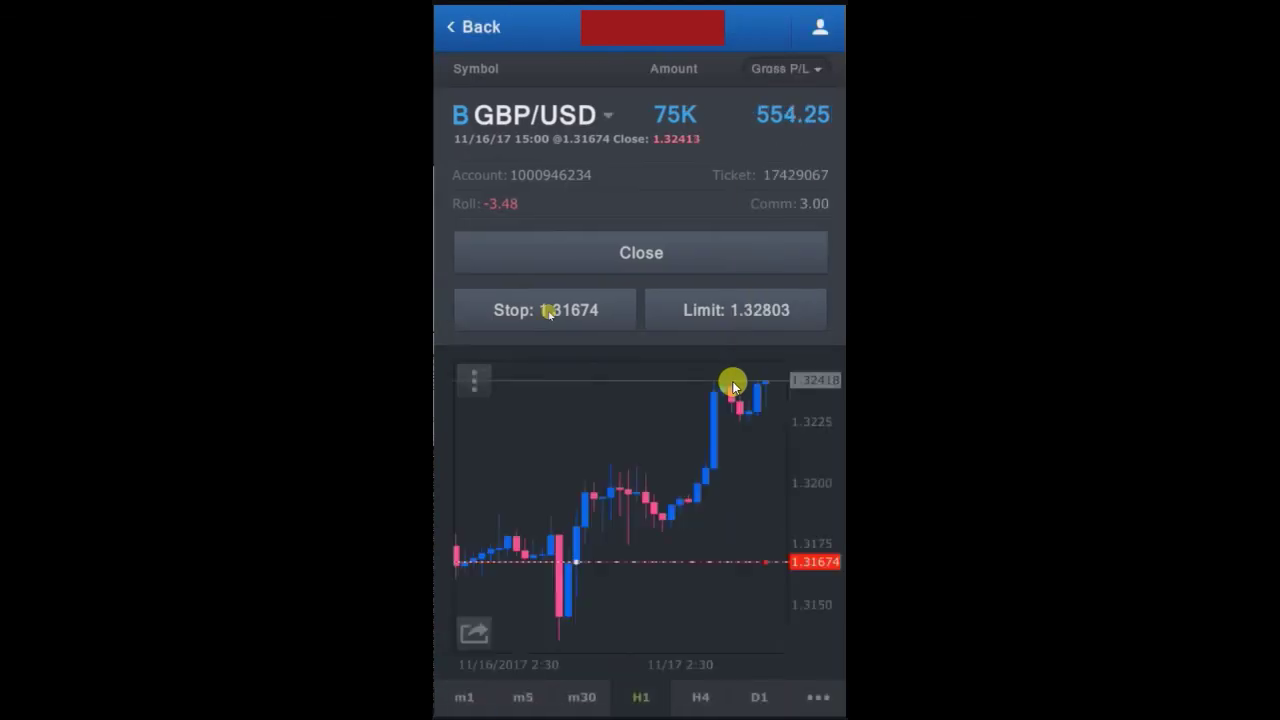